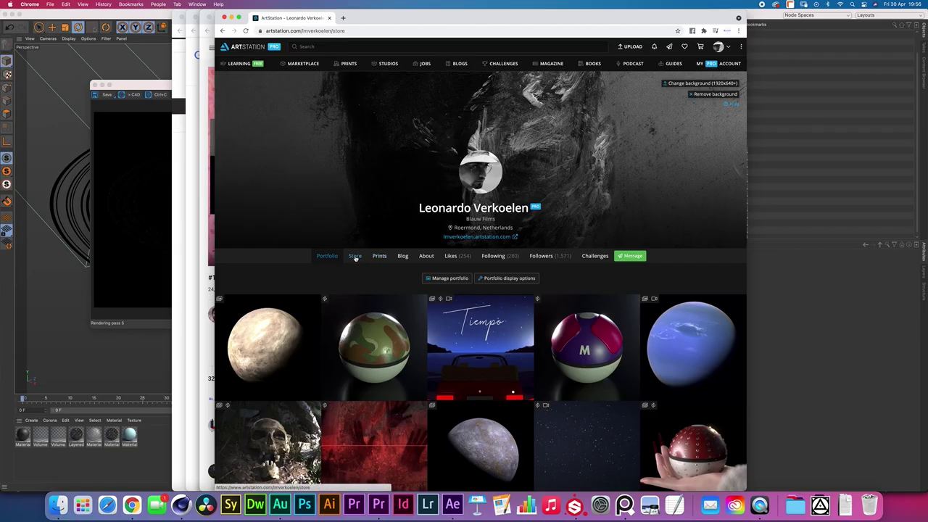
Step: Open the artist's Store on ArtStation and scroll through the planet project files for sale
left_click(355, 256)
scroll(379, 285, "down", 3)
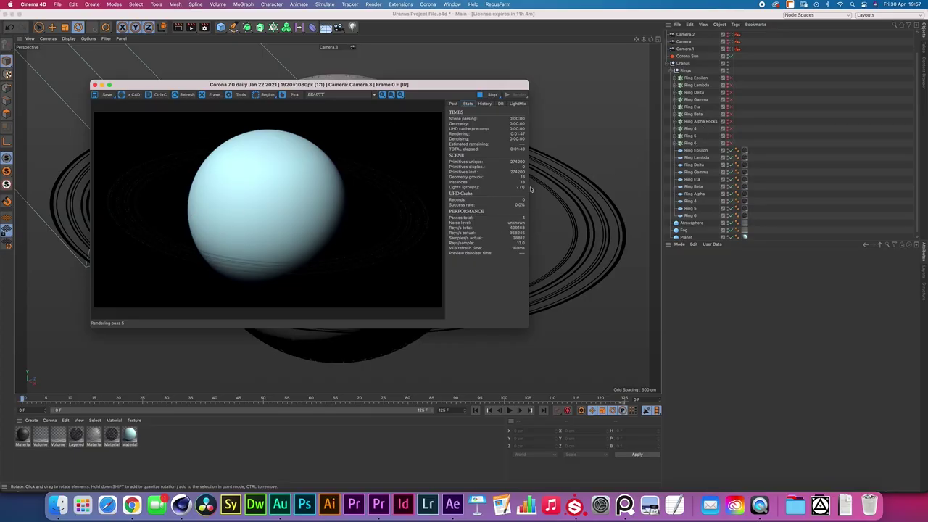
left_click(750, 127)
scroll(750, 127, "down", 1)
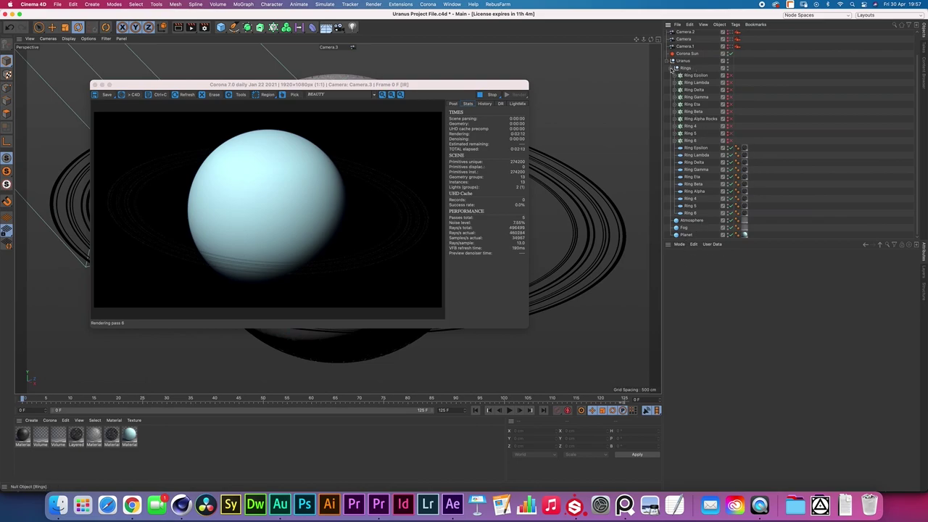
left_click(672, 68)
left_click(673, 91)
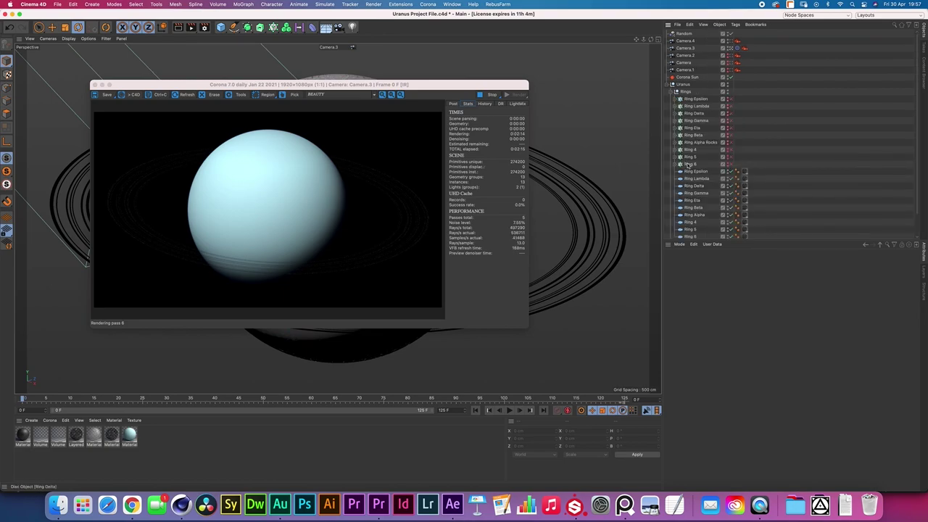
scroll(694, 198, "down", 2)
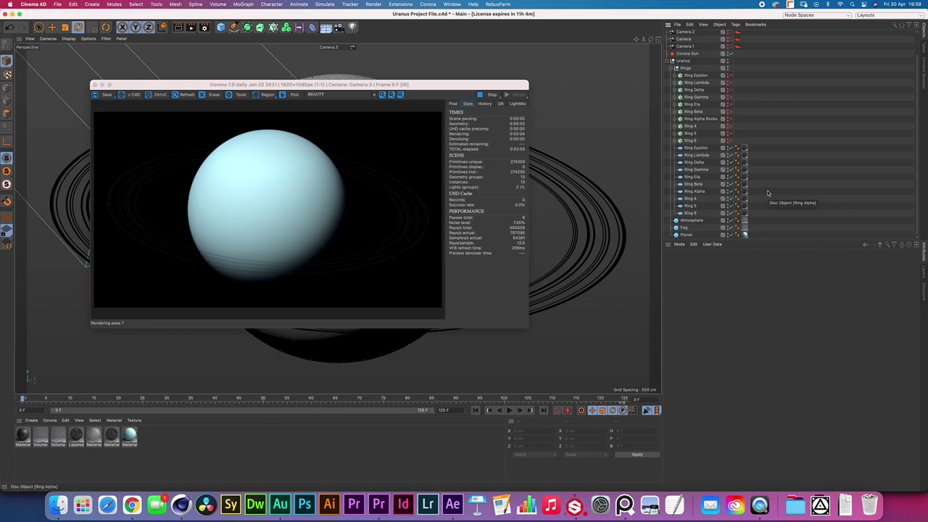
left_click(132, 506)
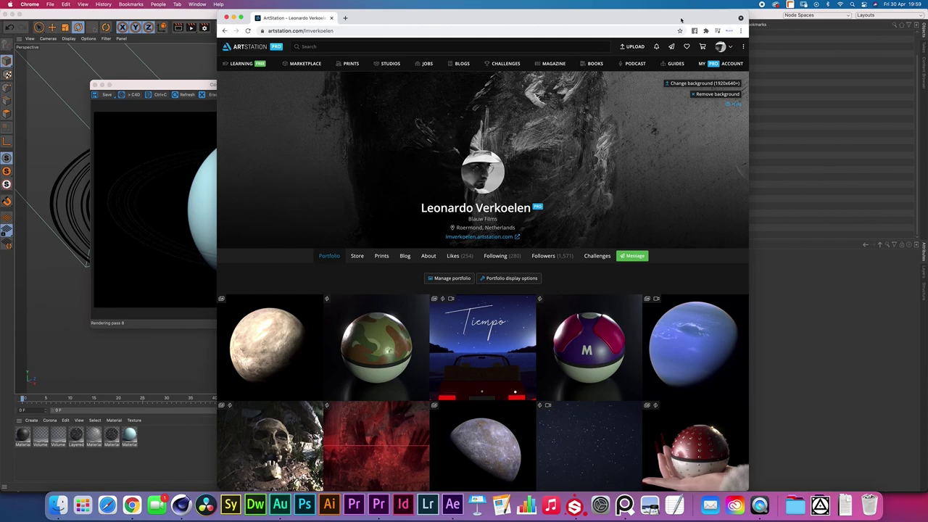
left_click(179, 456)
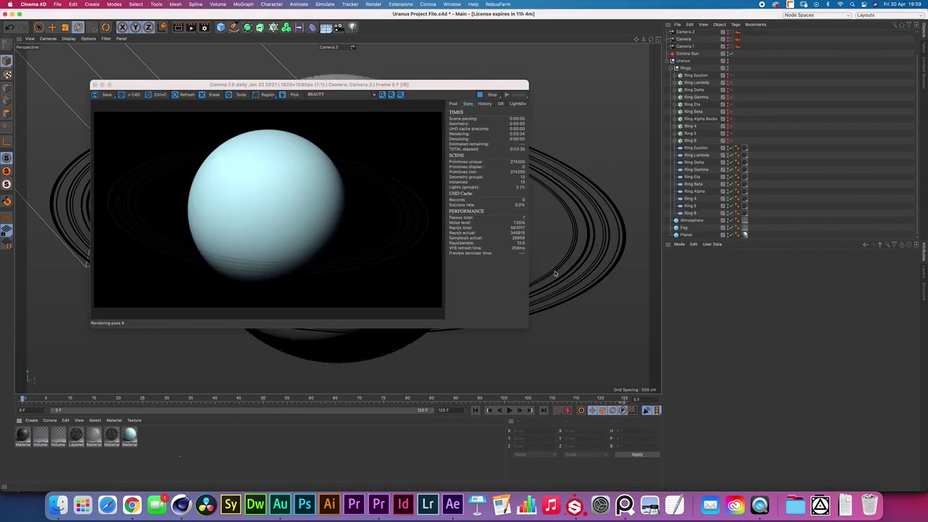
left_click(683, 235)
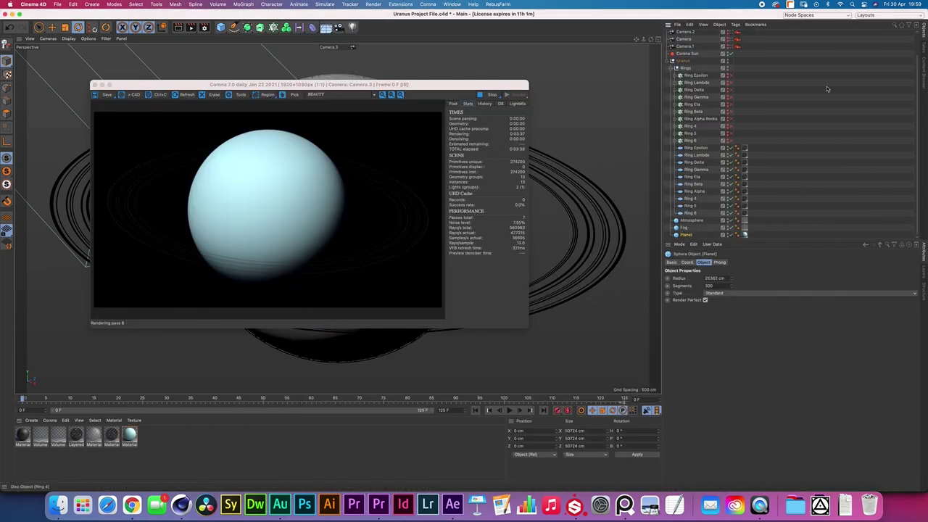
left_click(718, 278)
left_click(737, 227)
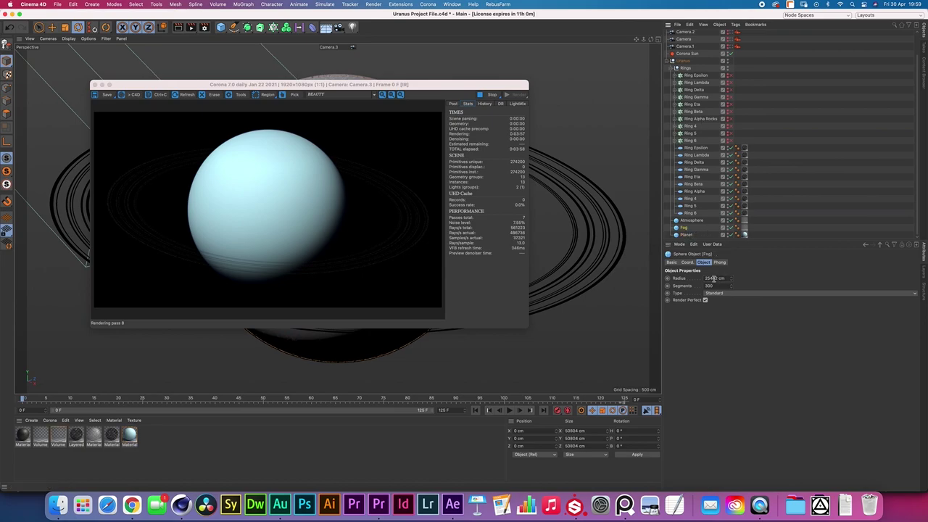
left_click(690, 221)
left_click(688, 235)
left_click(691, 221)
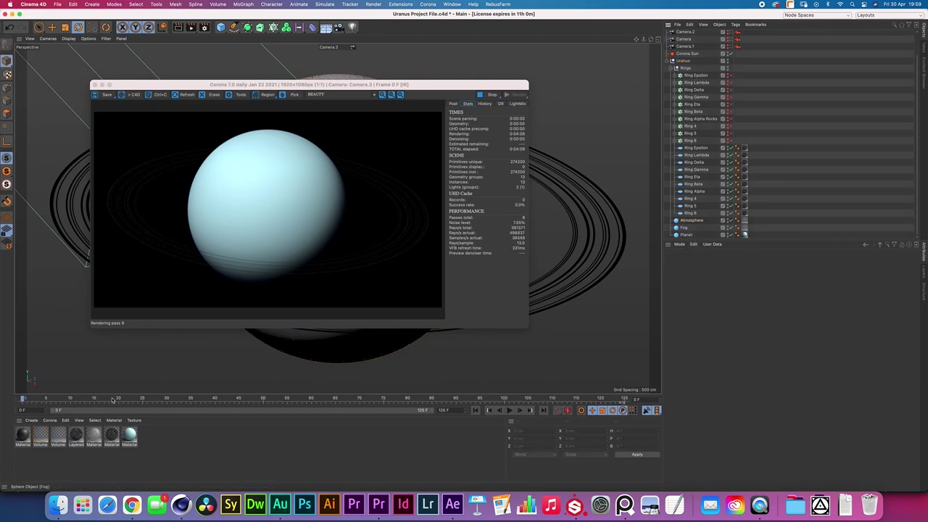
Step: Open the planet's pale blue surface material beside the render and view its Diffuse settings
left_click(129, 435)
double_click(129, 436)
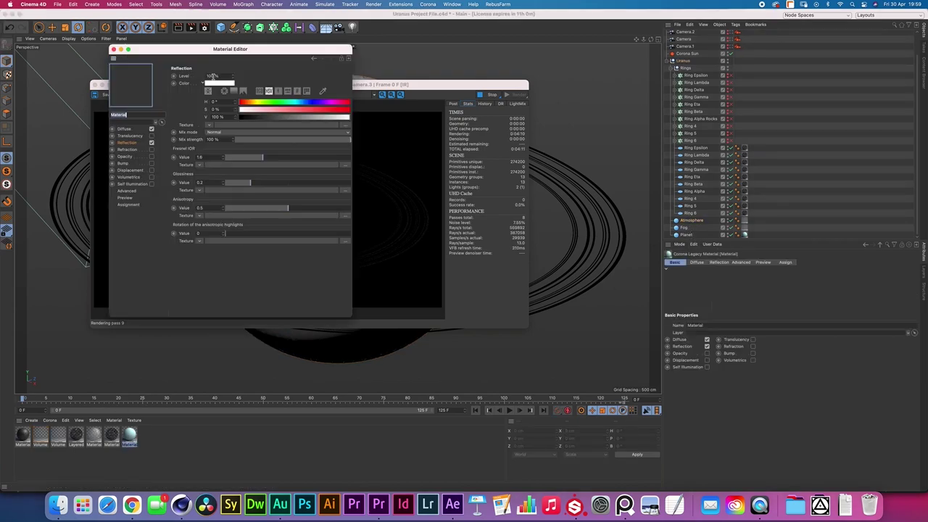
left_click_drag(196, 45, 615, 87)
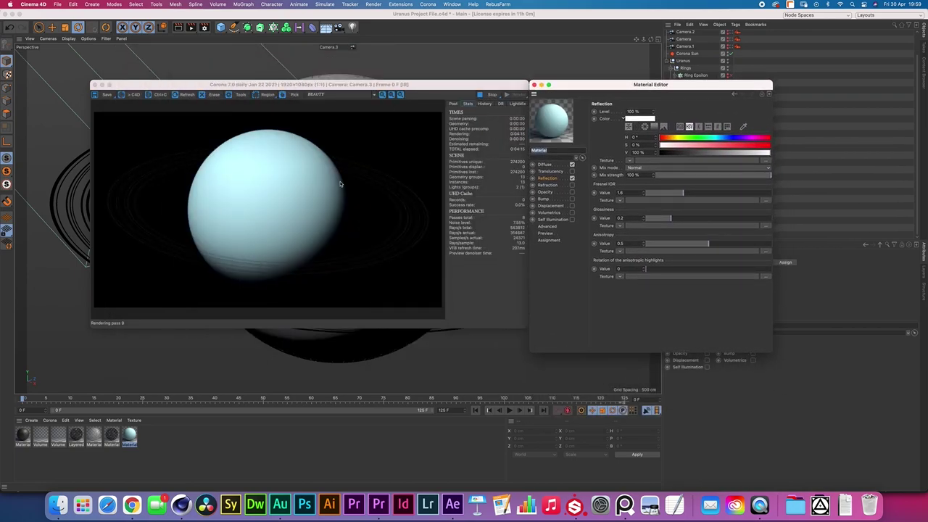
left_click(556, 165)
Step: Check the reflection's Fresnel IOR stays 1.6, then open the atmosphere's Volume material
left_click(624, 192)
left_click(594, 209)
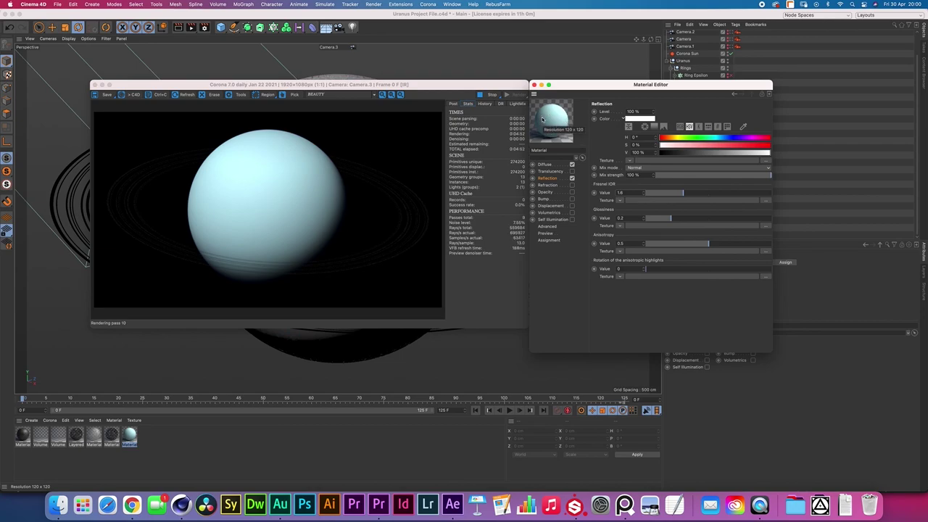
double_click(58, 435)
Step: Set the Volume material's absorption colour to pale cream: H 50, S 11%, V 88%
left_click_drag(208, 50, 553, 87)
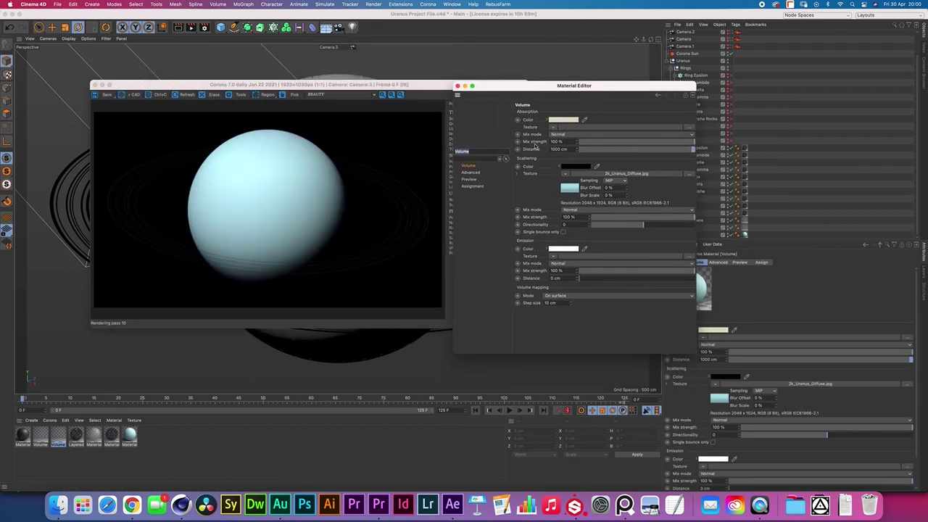
left_click(580, 126)
left_click(560, 119)
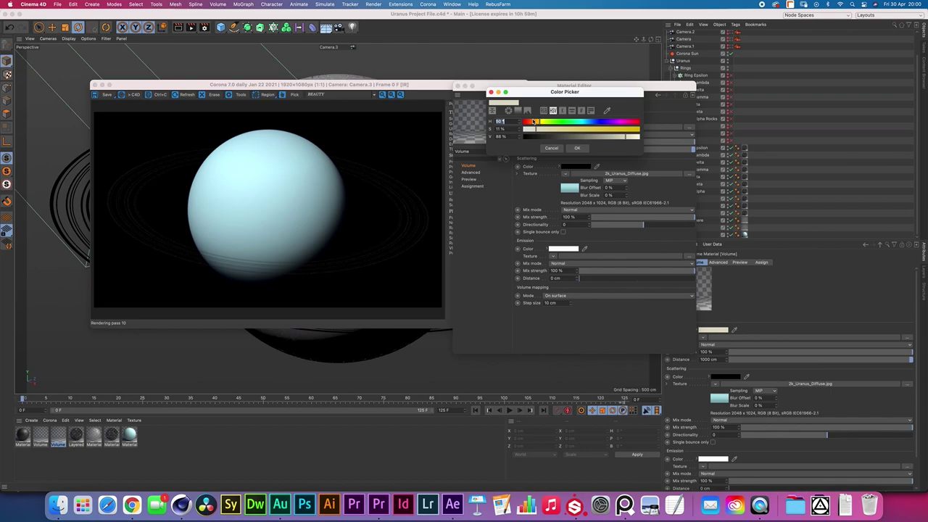
left_click(577, 148)
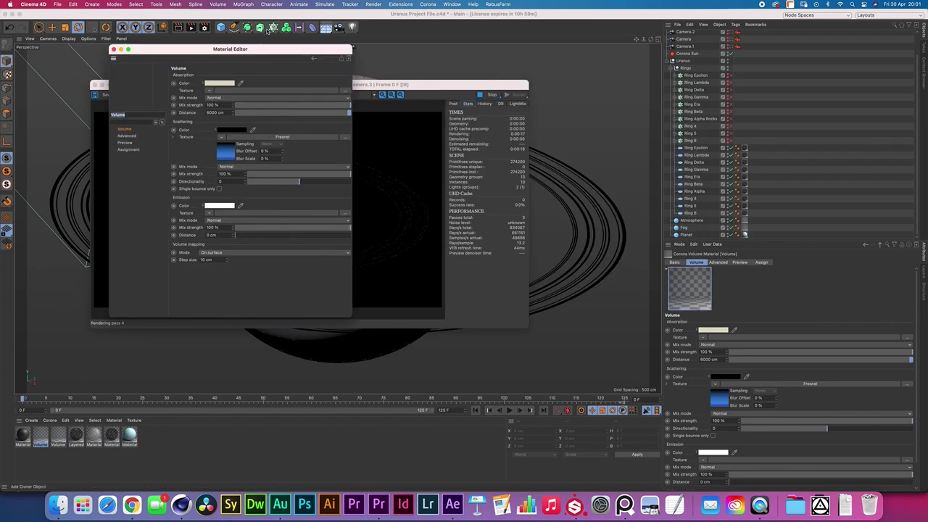
Step: Review the 6000 cm absorption distance and Fresnel scattering shader, then select a blue gradient knot
left_click_drag(267, 48, 666, 87)
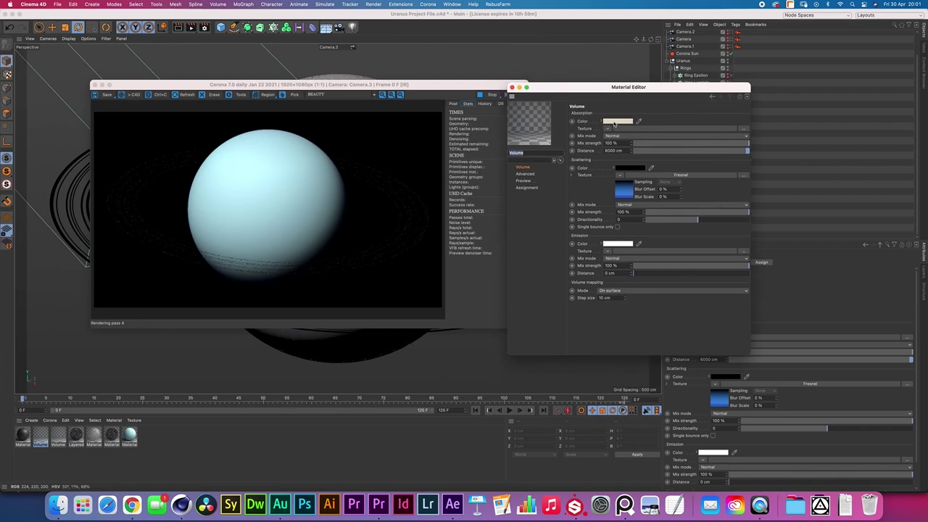
left_click(606, 150)
left_click(631, 195)
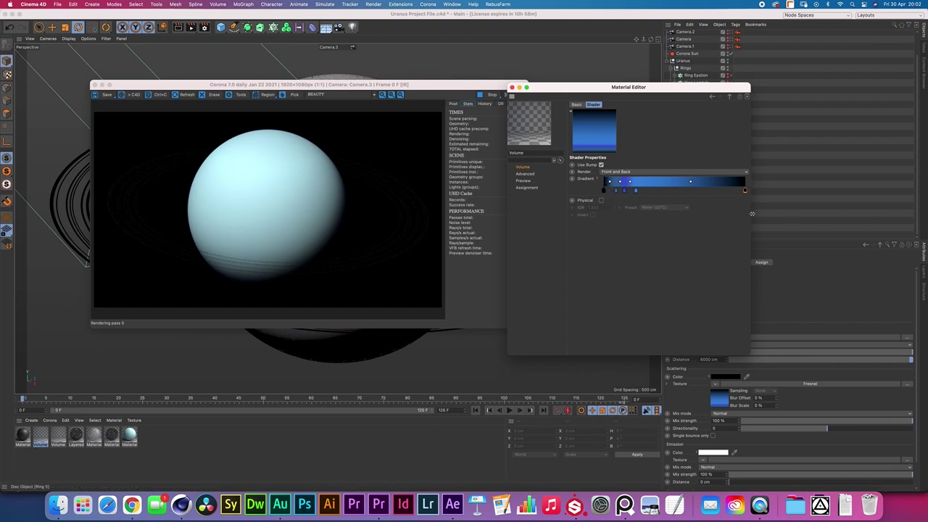
left_click(615, 191)
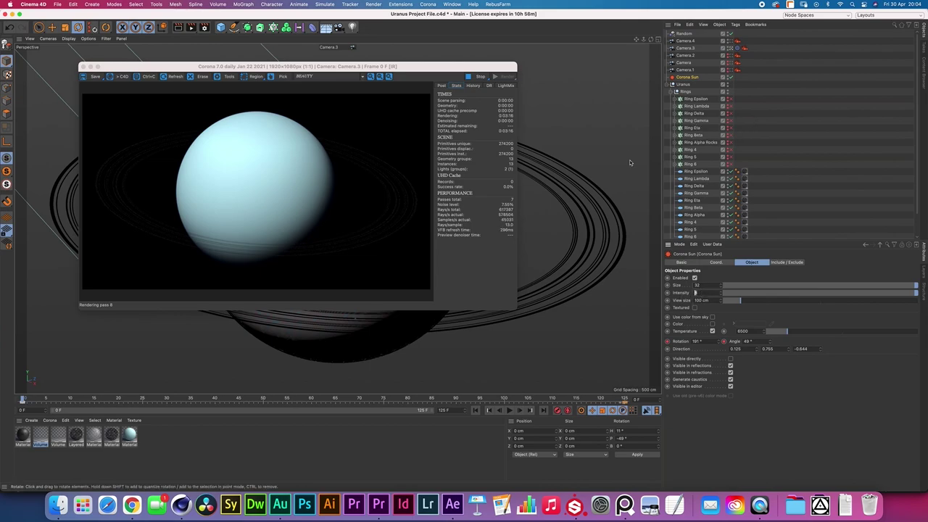
Step: Show Camera.3's Corona Camera tag: ISO 200, shutter 1000, F-stop 16, white balance 6500
left_click(745, 49)
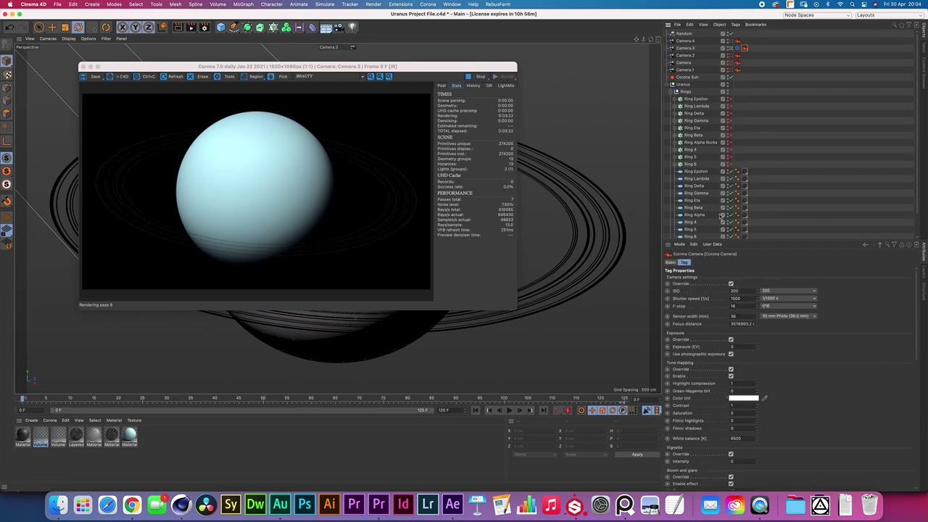
left_click(737, 298)
left_click(715, 307)
left_click(687, 77)
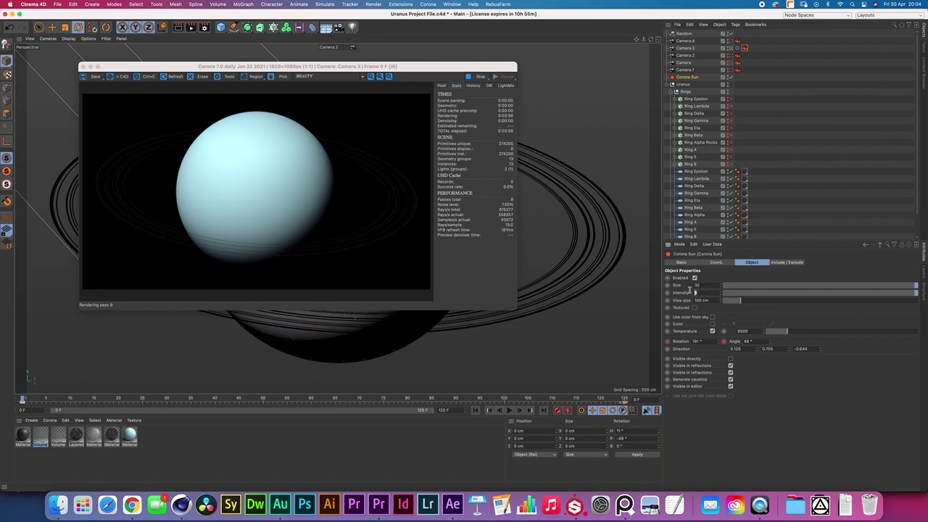
left_click(685, 292)
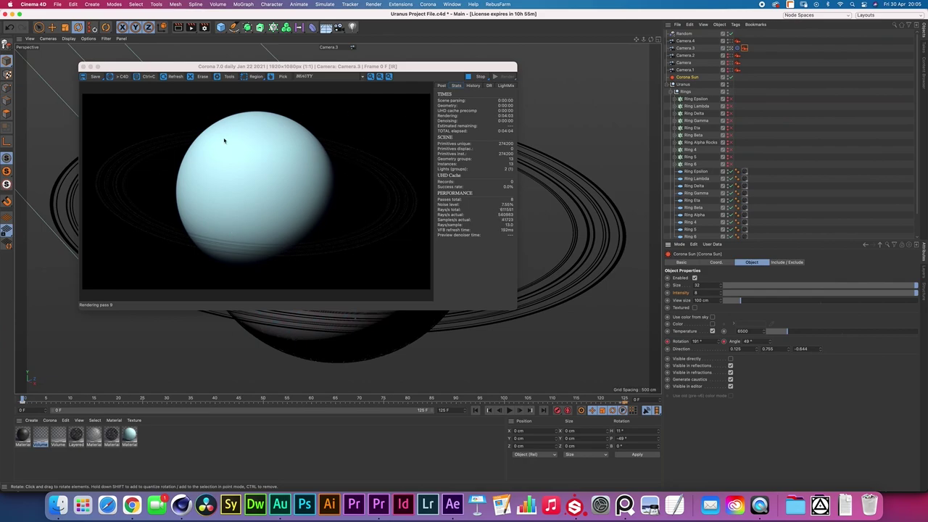
left_click(737, 48)
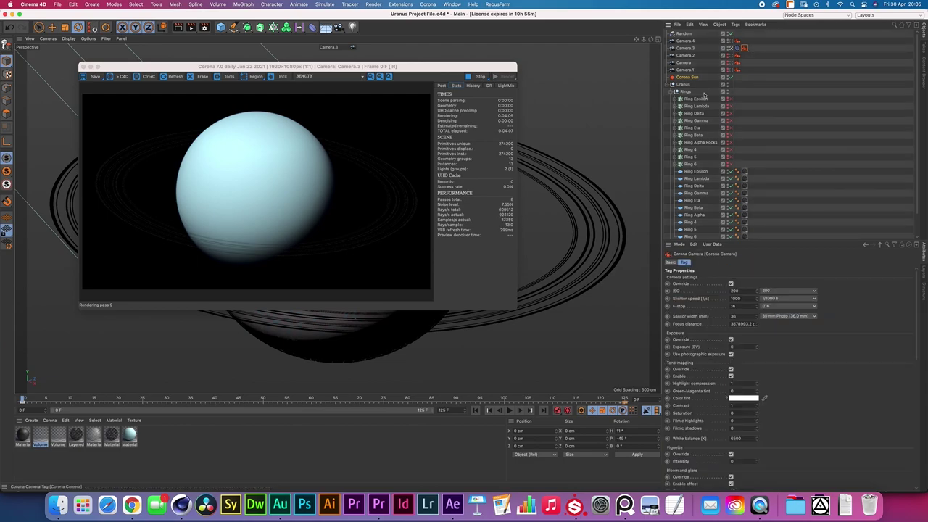
left_click(773, 299)
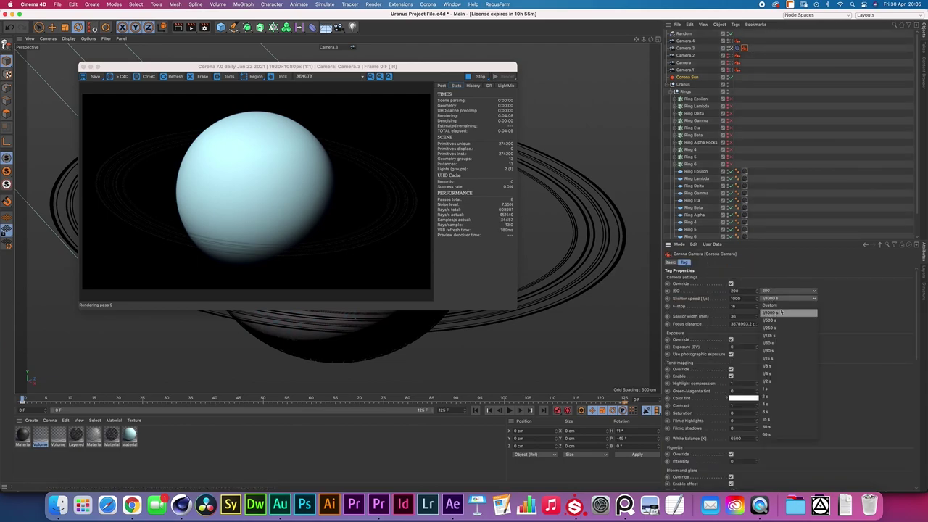
left_click(773, 344)
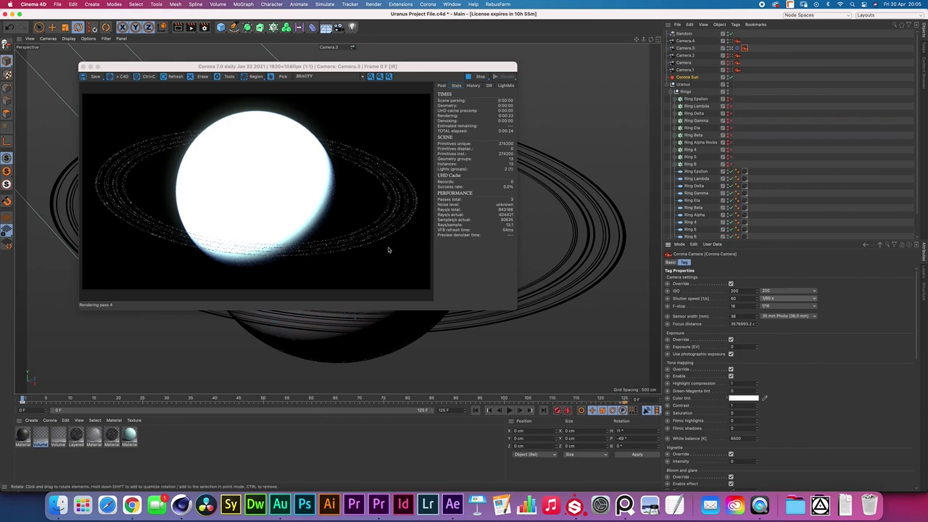
left_click(776, 298)
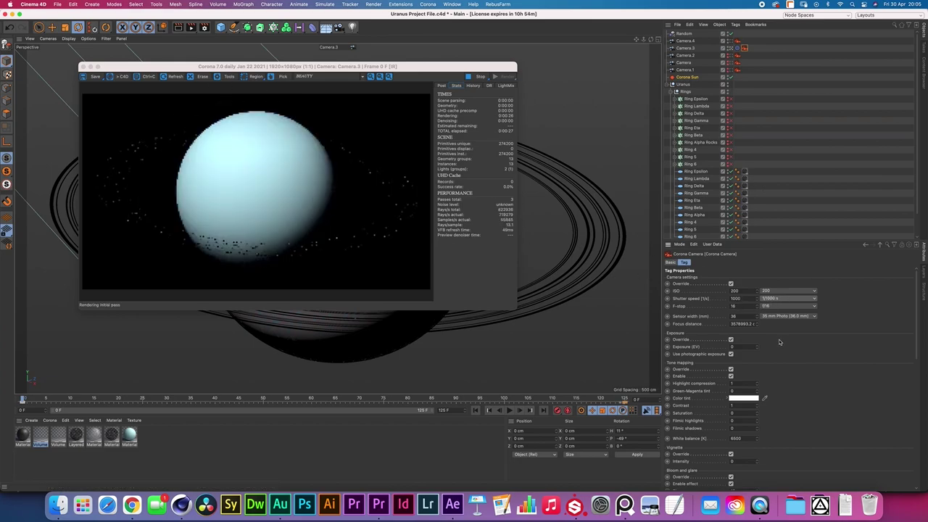
left_click(688, 77)
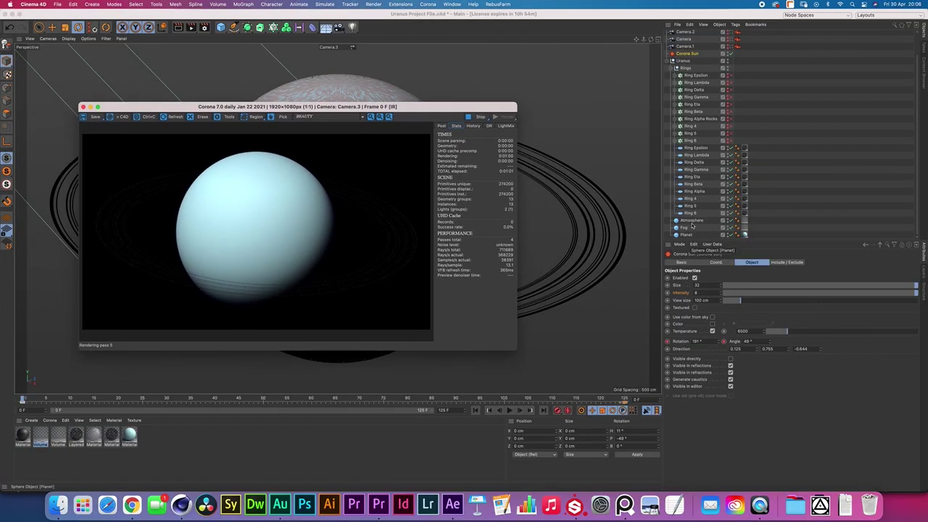
left_click(691, 213)
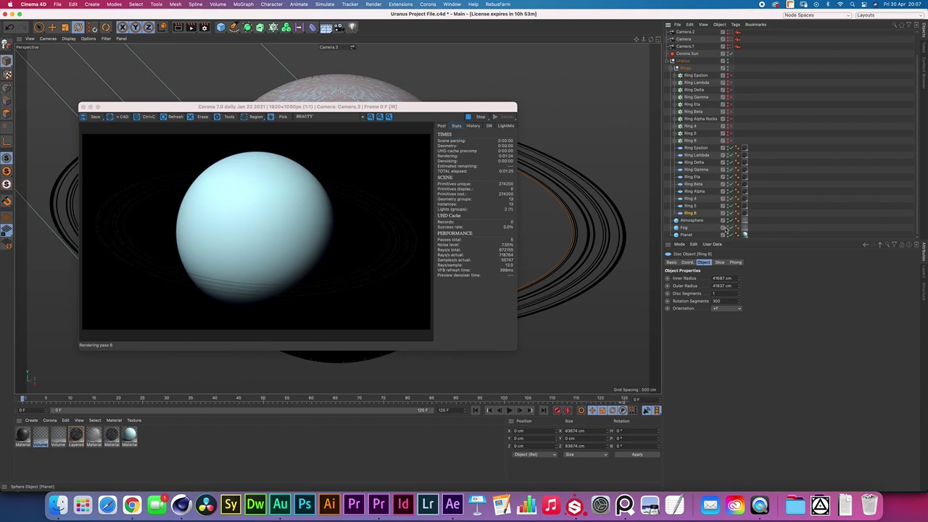
left_click(693, 206)
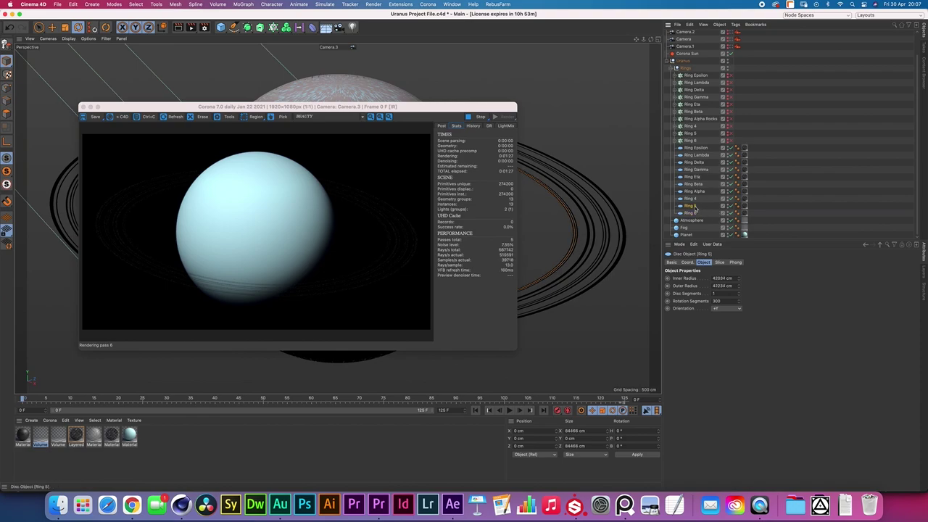
left_click(691, 199)
left_click(694, 191)
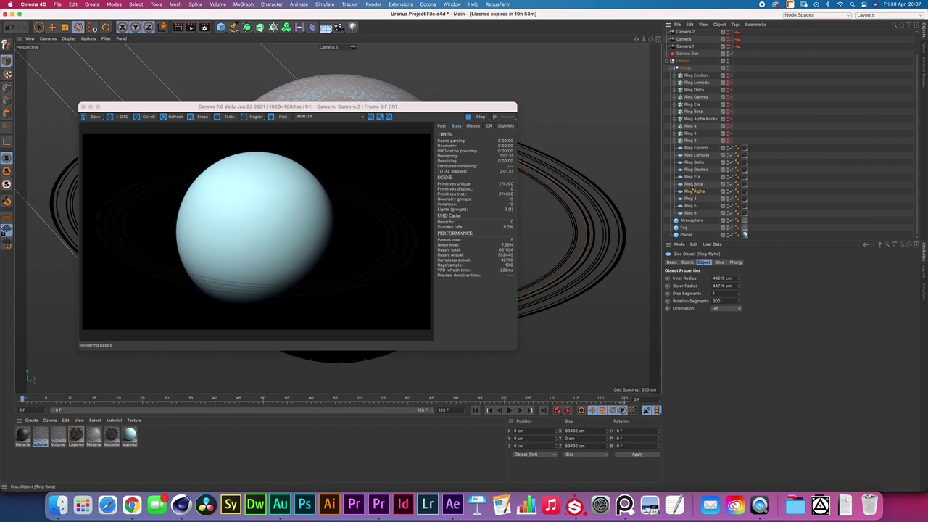
left_click(693, 184)
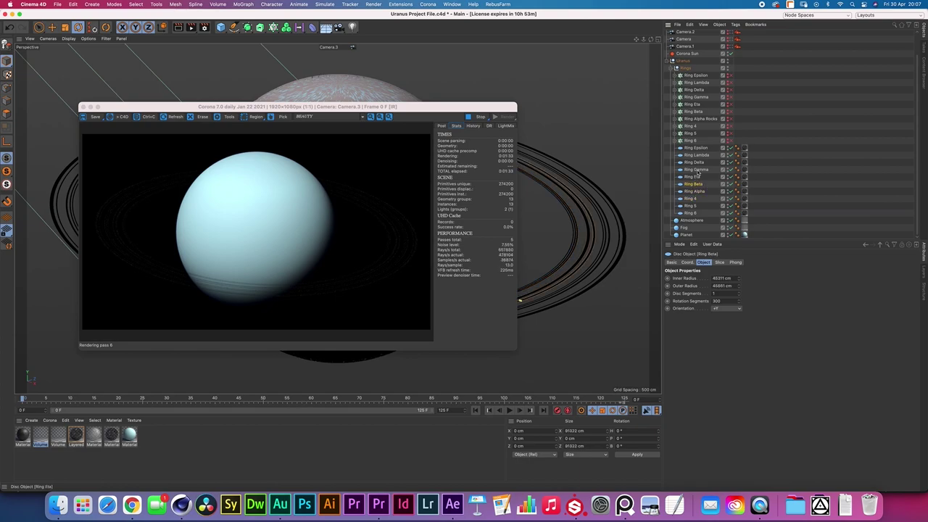
key("super+shift+a")
left_click_drag(380, 113, 391, 85)
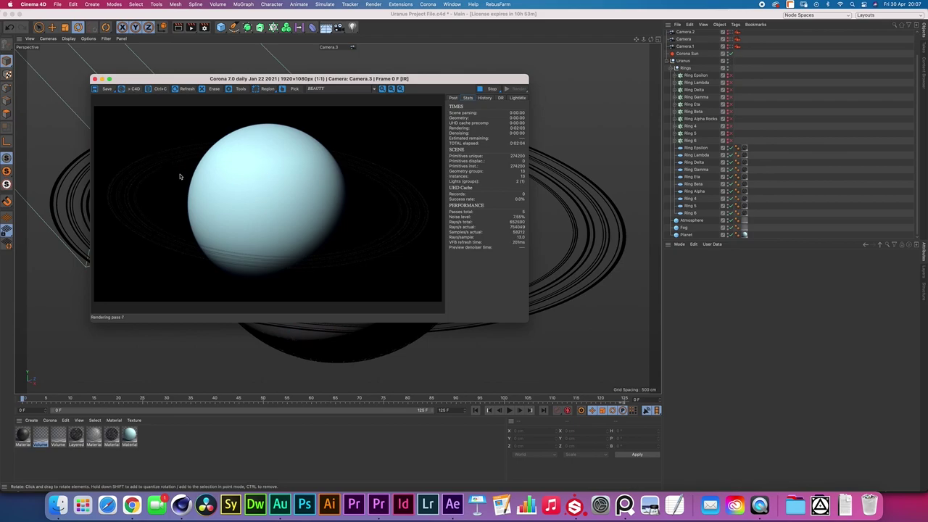
left_click(76, 434)
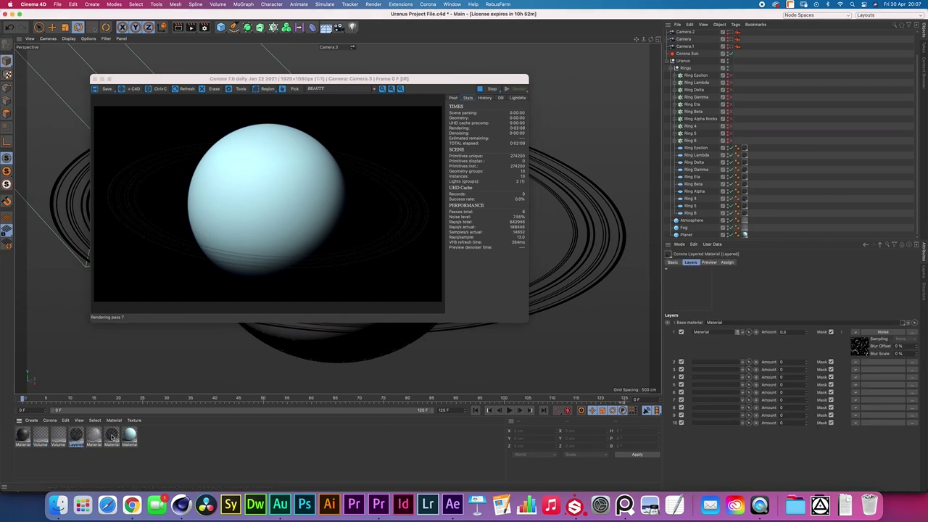
Step: Open the noisy black ring material's diffuse Noise shader: FBM, seed 665, 5 octaves, 20% scale
left_click(95, 436)
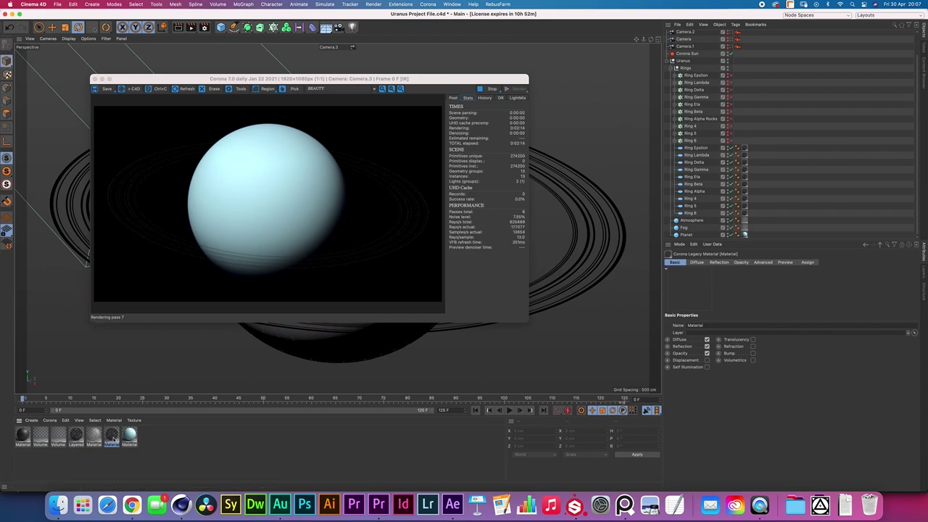
double_click(111, 435)
left_click_drag(299, 73, 527, 110)
left_click(475, 196)
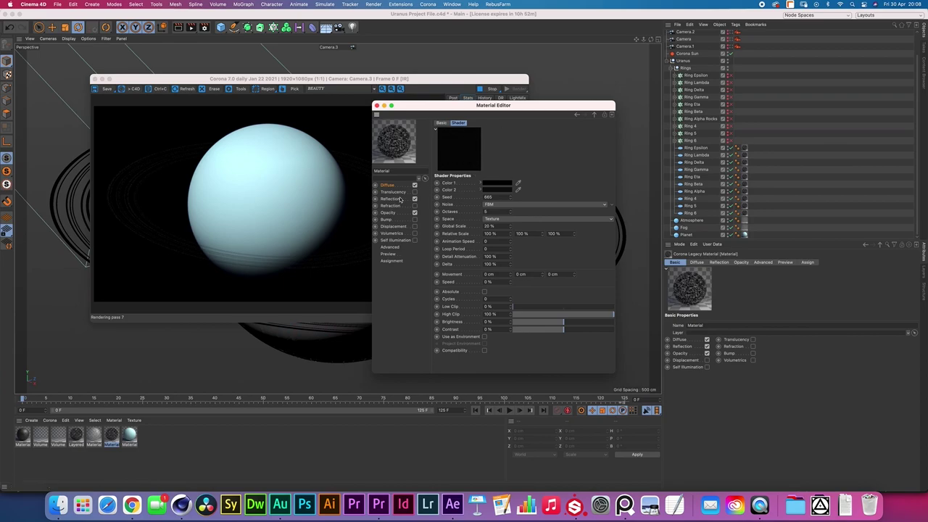
Step: Clip the ring material's opacity Noise shader to Low Clip 34% and High Clip 57%
left_click(396, 199)
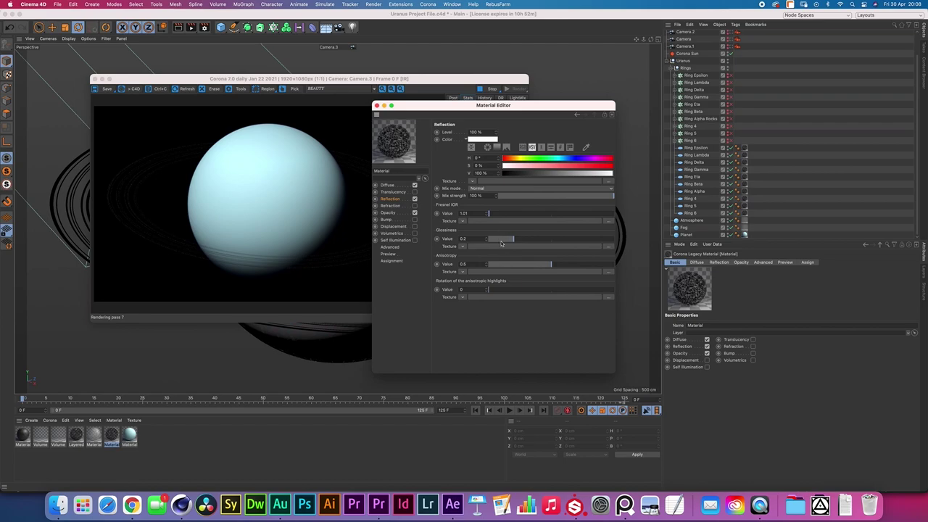
left_click(398, 213)
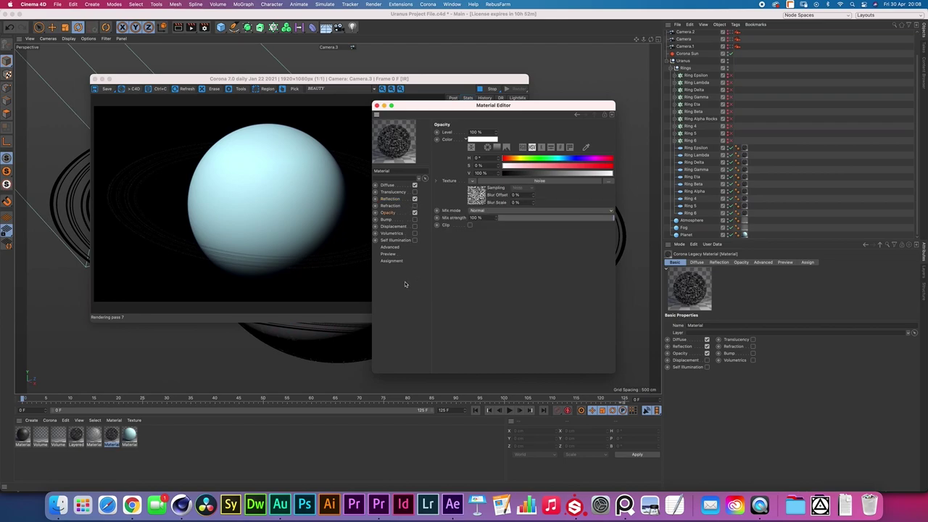
left_click(485, 197)
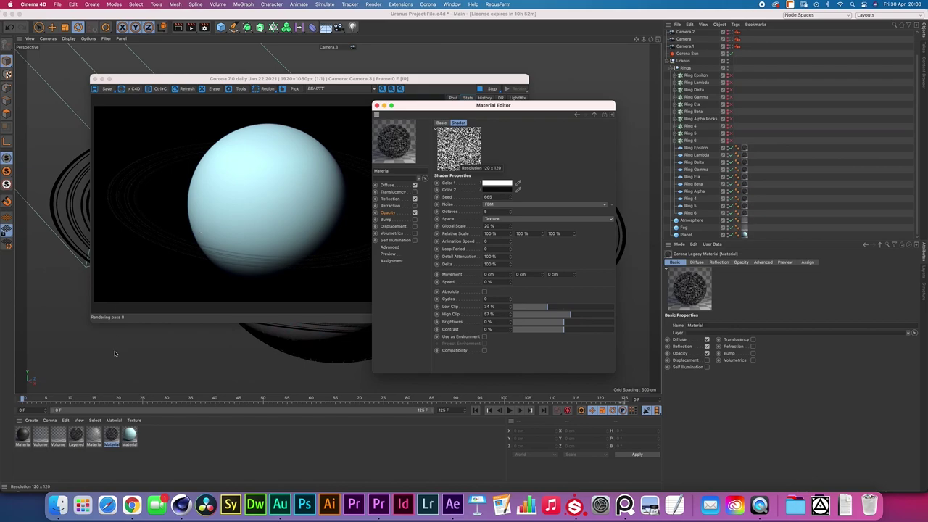
Step: Give the next ring material's opacity Noise a Low Clip of 14% and High Clip of 81%
left_click(93, 437)
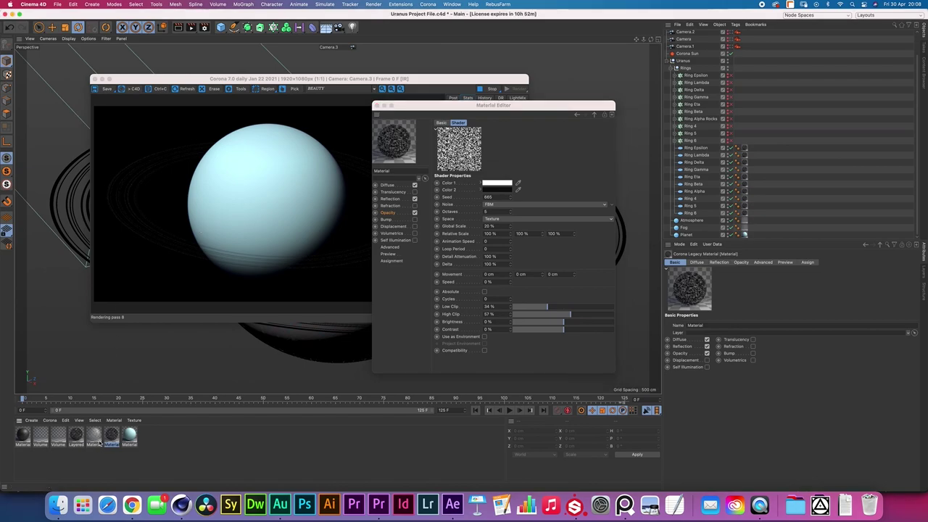
left_click(398, 199)
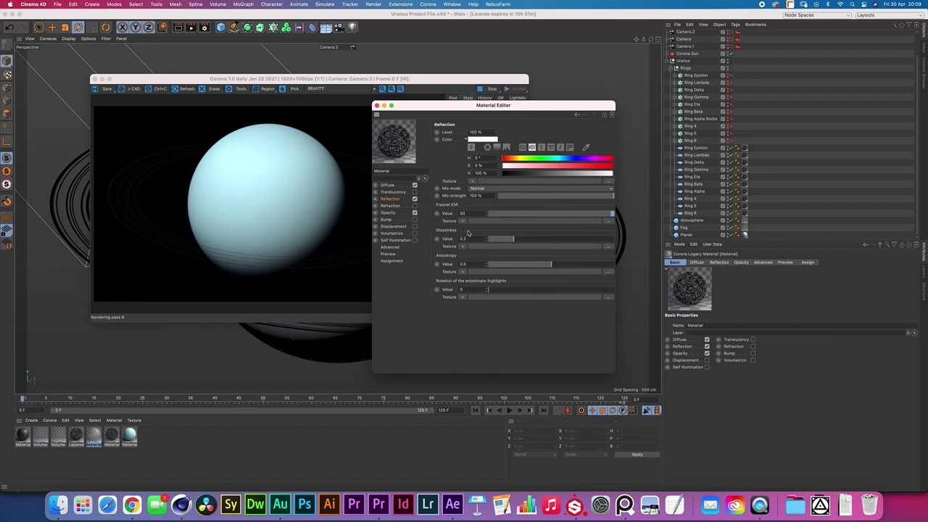
left_click(390, 212)
left_click(482, 198)
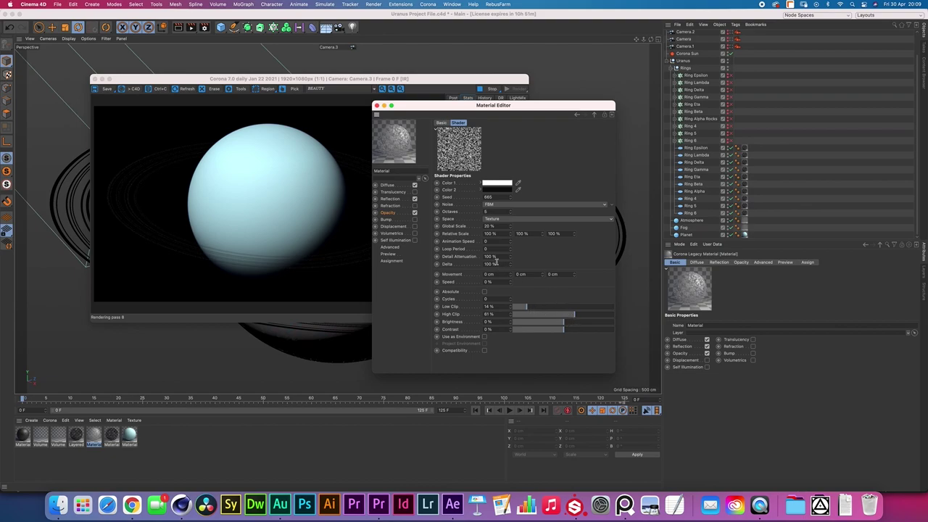
left_click(487, 197)
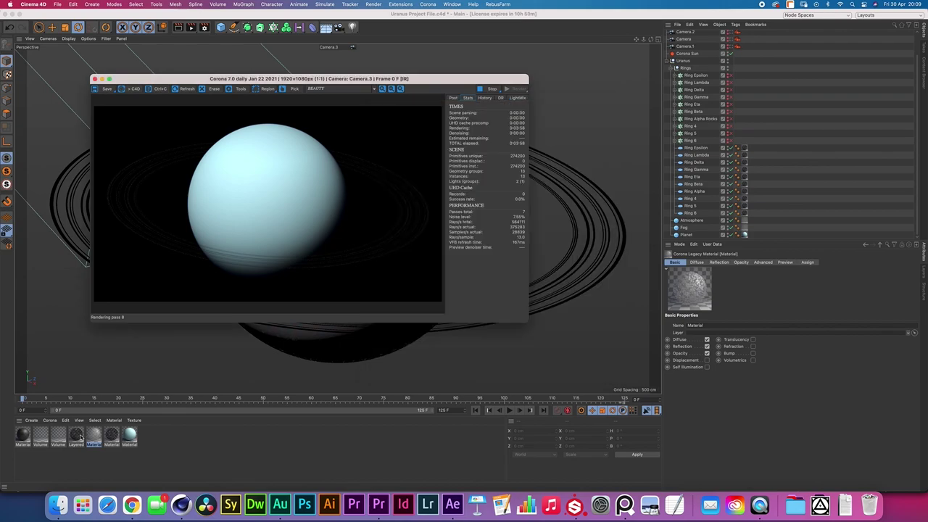
Step: Clip the Layered material's noise mask to 64% low and 82% high, then paste the copied objects
left_click(376, 106)
double_click(77, 433)
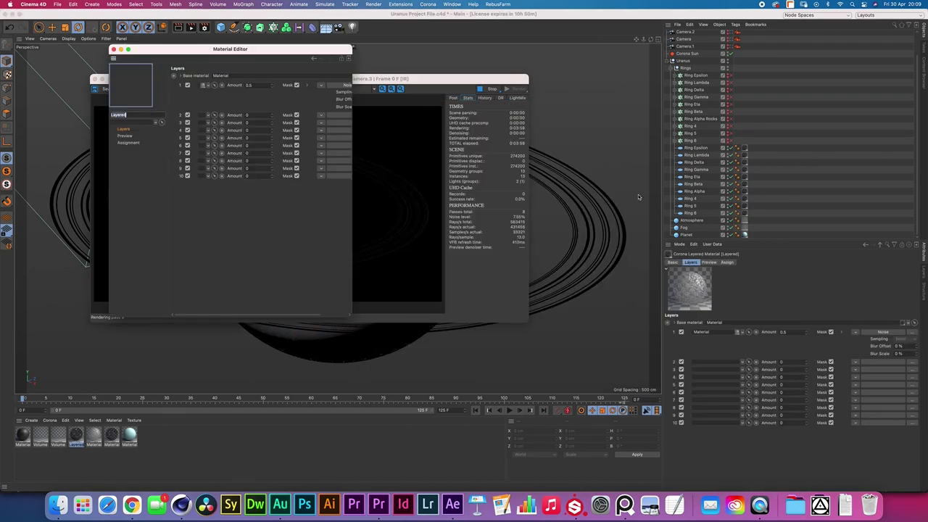
left_click_drag(320, 56, 661, 130)
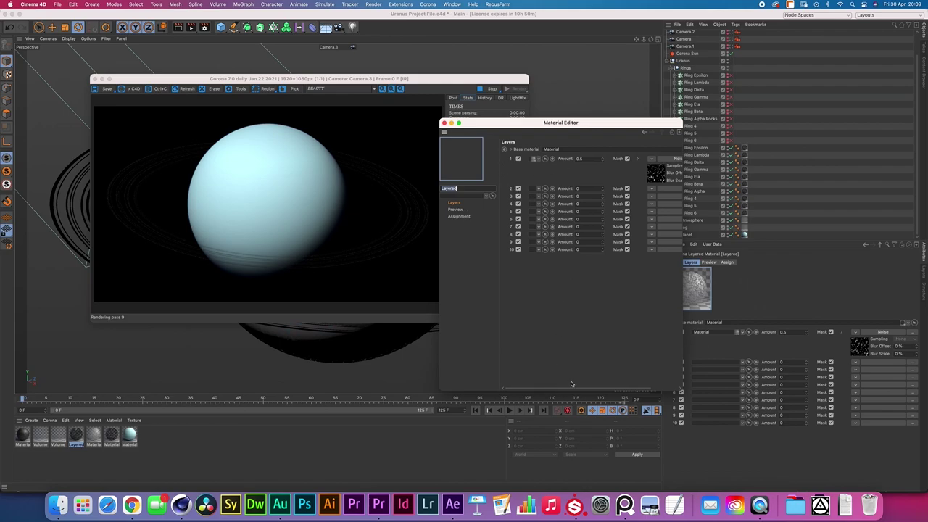
left_click(646, 178)
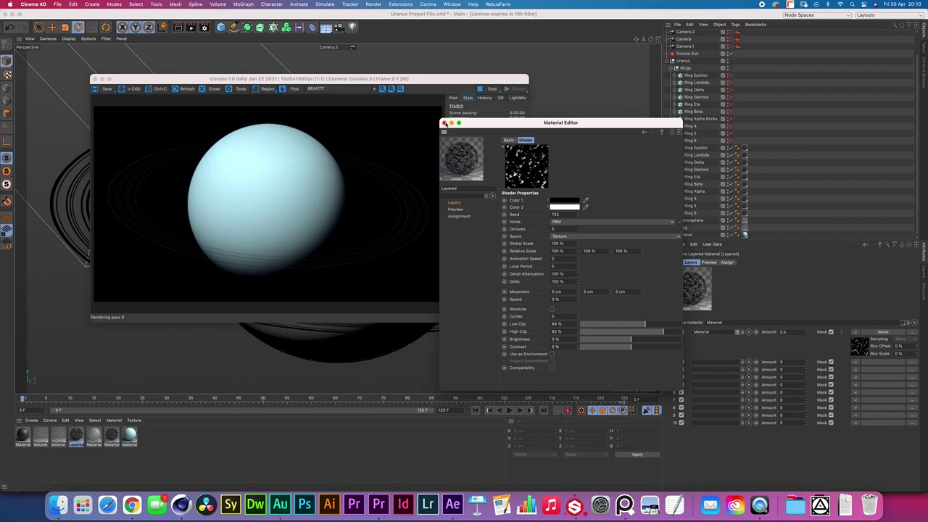
left_click(445, 123)
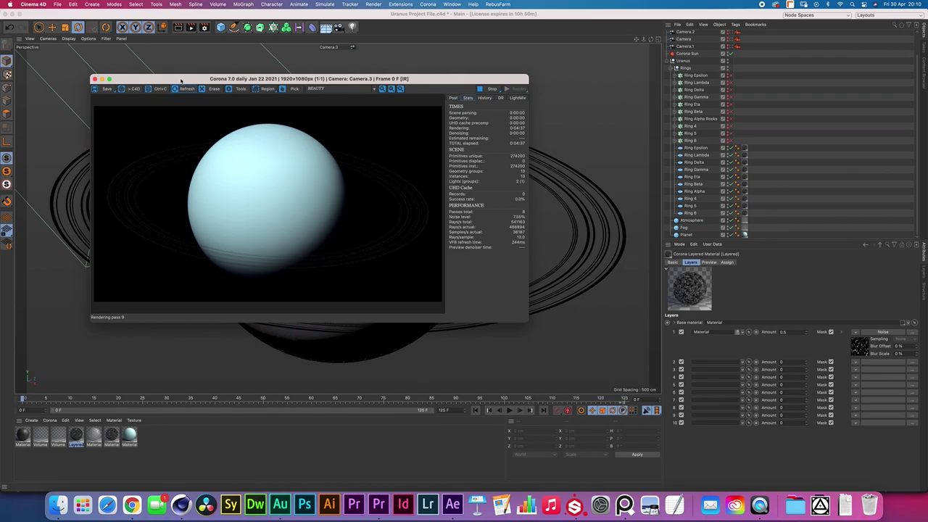
mouse_move(181, 79)
left_mouse_down()
mouse_move(168, 76)
mouse_move(195, 74)
mouse_move(185, 85)
mouse_move(176, 78)
left_mouse_up()
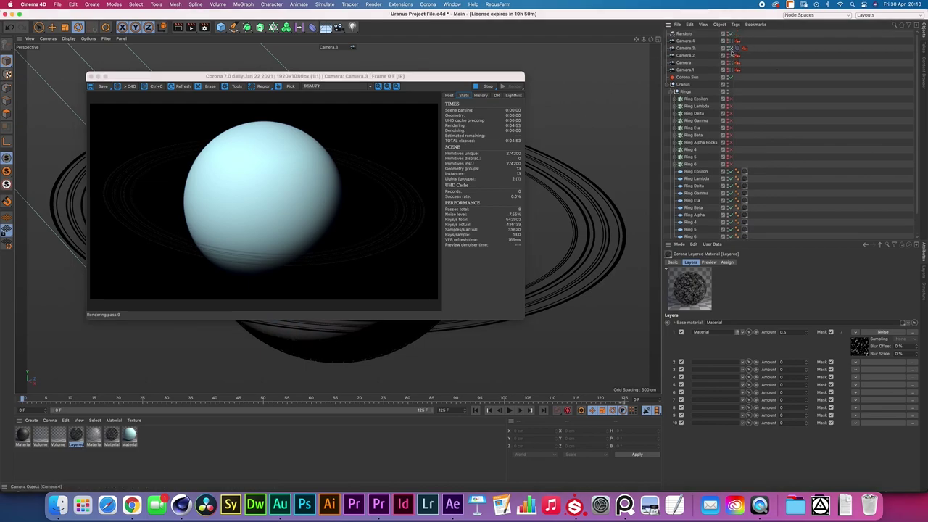
key("ctrl+v")
Step: View the scene through the new close-up Camera.4 on the planet's edge
left_click(734, 42)
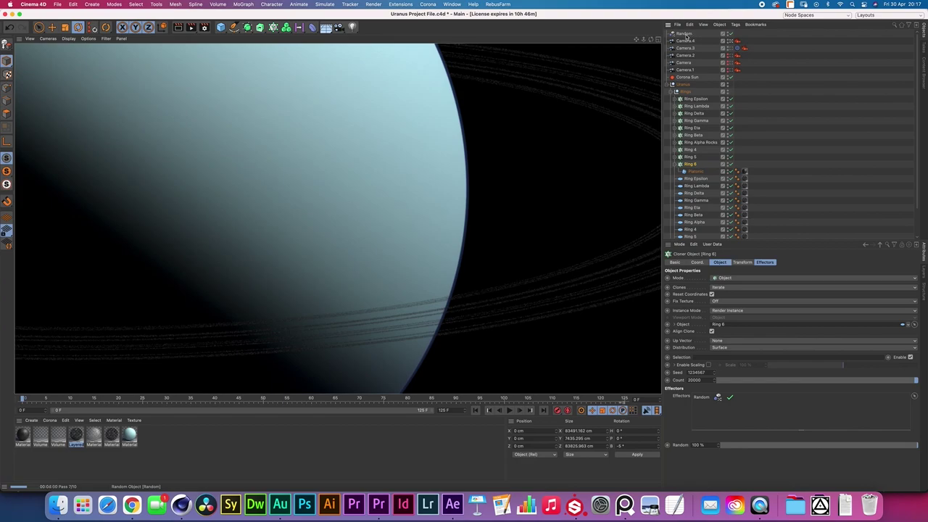
Step: Select the Random effector in the Object Manager to adjust its parameters
left_click(688, 35)
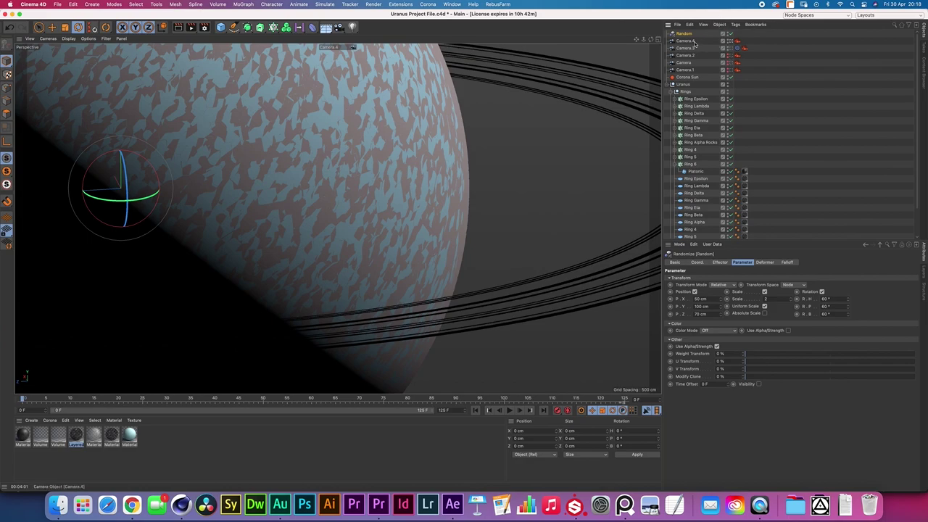
Step: Duplicate Camera.4 into Camera.5, keeping the 1200 mm focal length and 36 mm sensor
left_click_drag(688, 48, 703, 38, "ctrl")
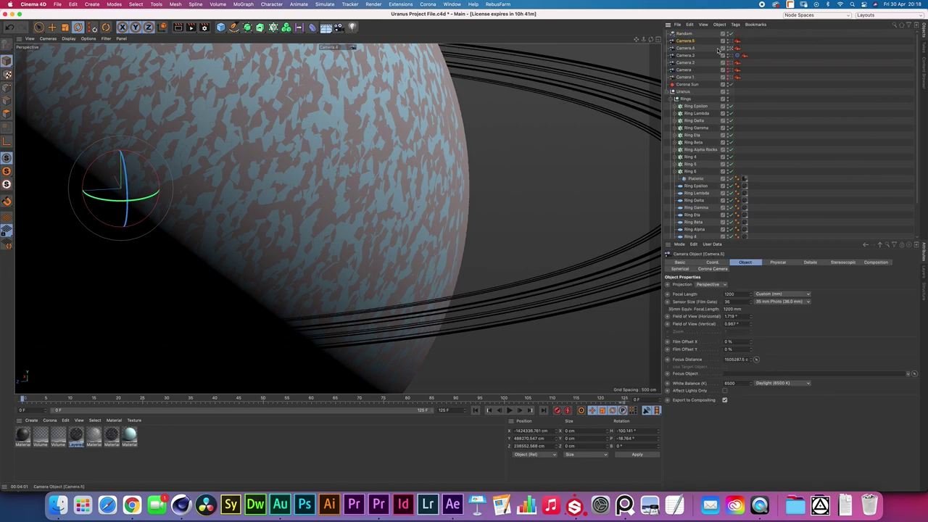
Step: Make the viewport look through the duplicated Camera.5
left_click(735, 42)
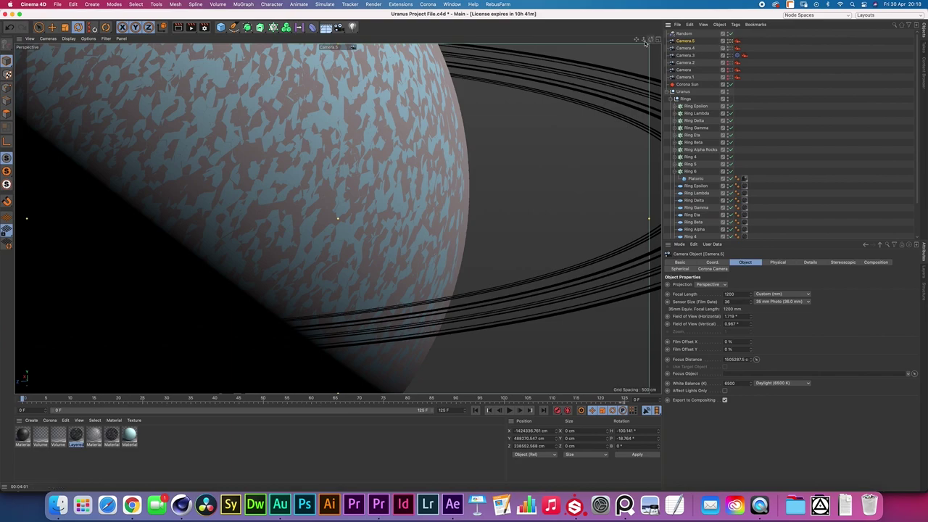